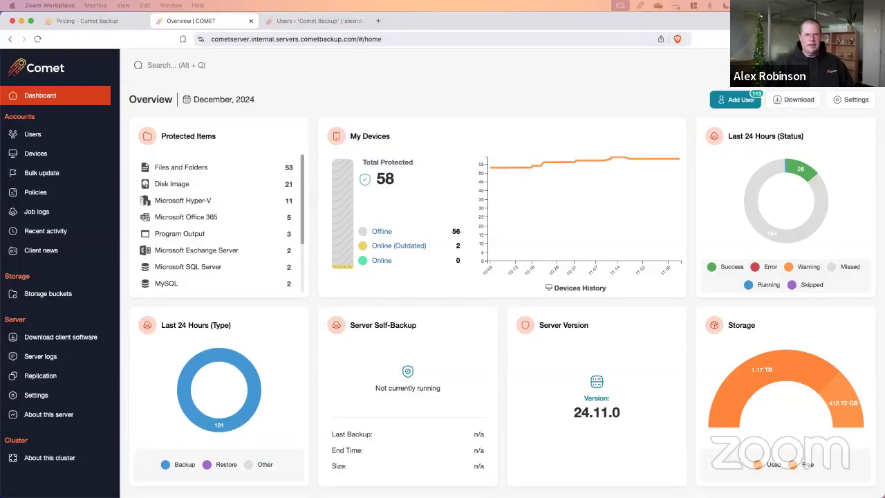
- Examine the dashboard's devices history and the form for adding a single user, closing the form without saving
{"action": "left_click", "coordinate": [398, 89]}
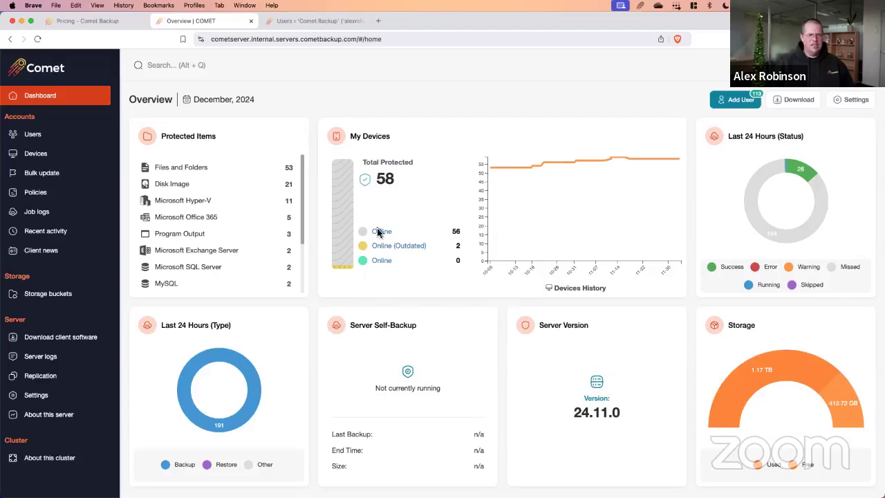
{"action": "mouse_move", "coordinate": [652, 166]}
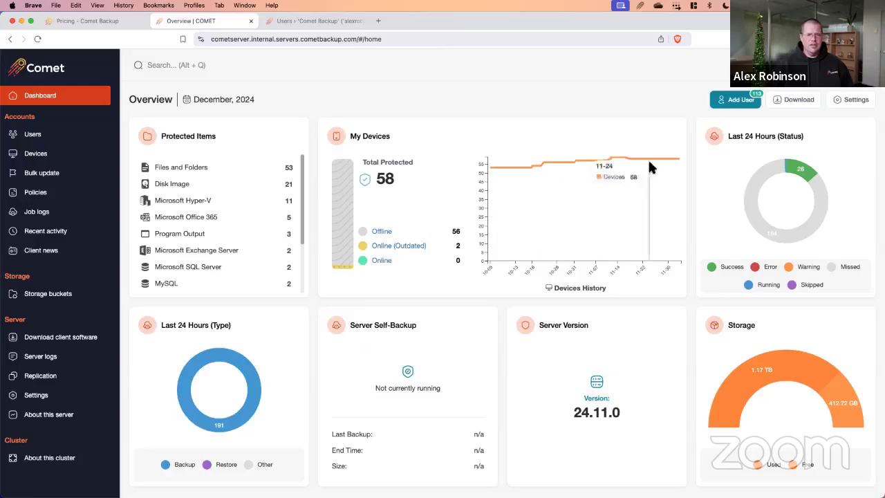
{"action": "left_click", "coordinate": [727, 101]}
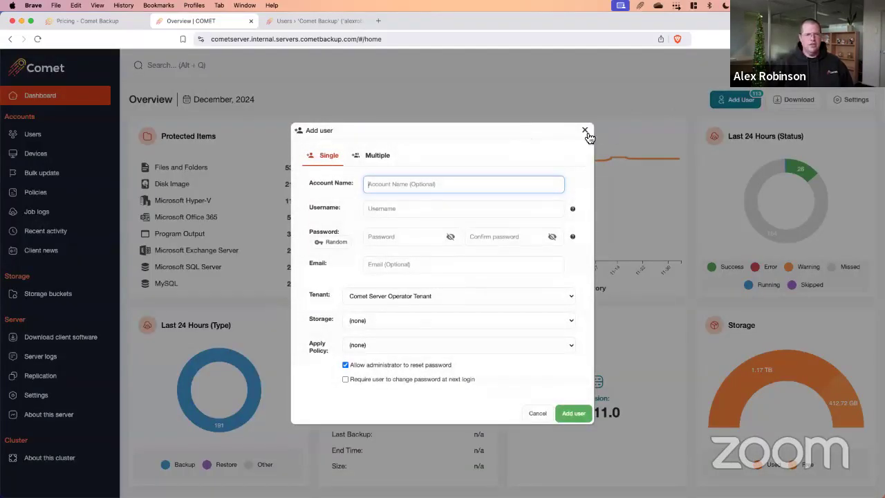
{"action": "left_click", "coordinate": [585, 131]}
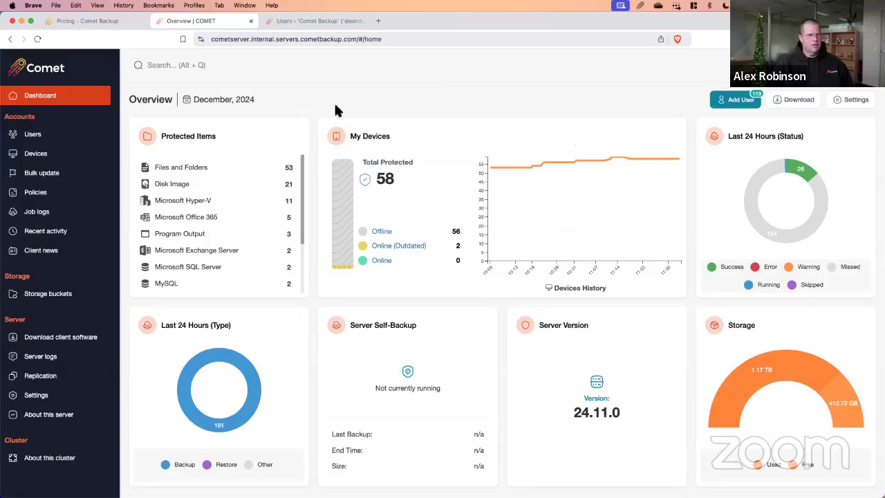
- View the users list and the protected items of the 'Comet Backup' account on the offsitenetwork.net server
{"action": "left_click", "coordinate": [76, 133]}
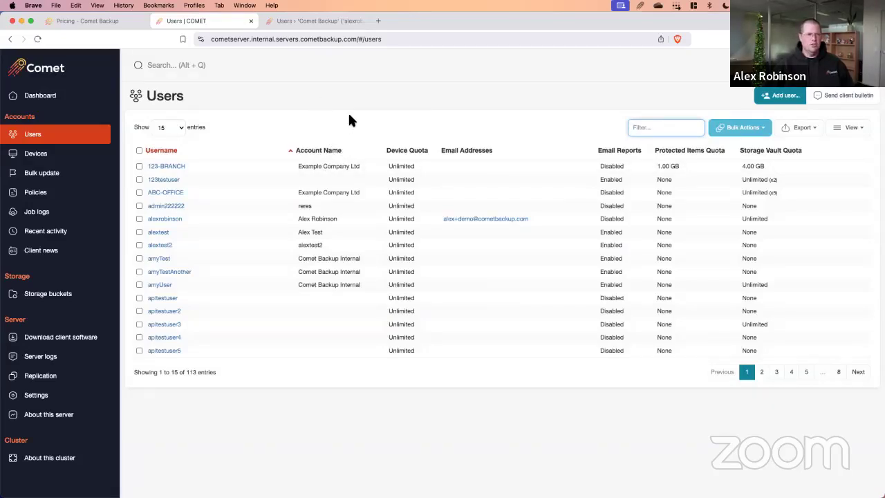
{"action": "left_click", "coordinate": [304, 22]}
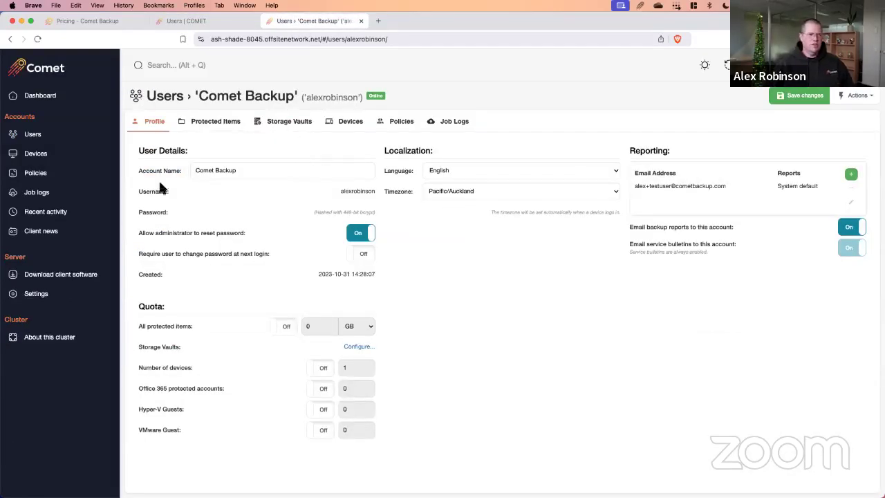
{"action": "left_click", "coordinate": [207, 123]}
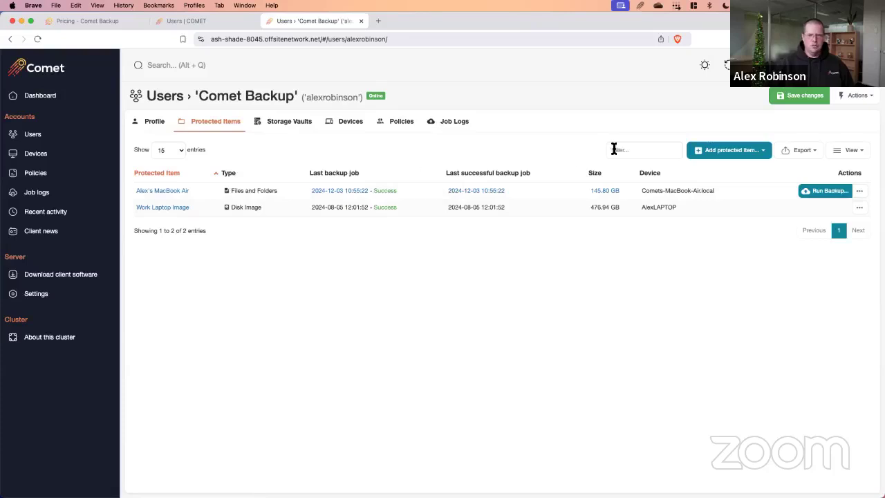
- Start a Files and Folders protected item for Comets-MacBook-Air.local and browse the device's root folders without selecting any
{"action": "left_click", "coordinate": [698, 153]}
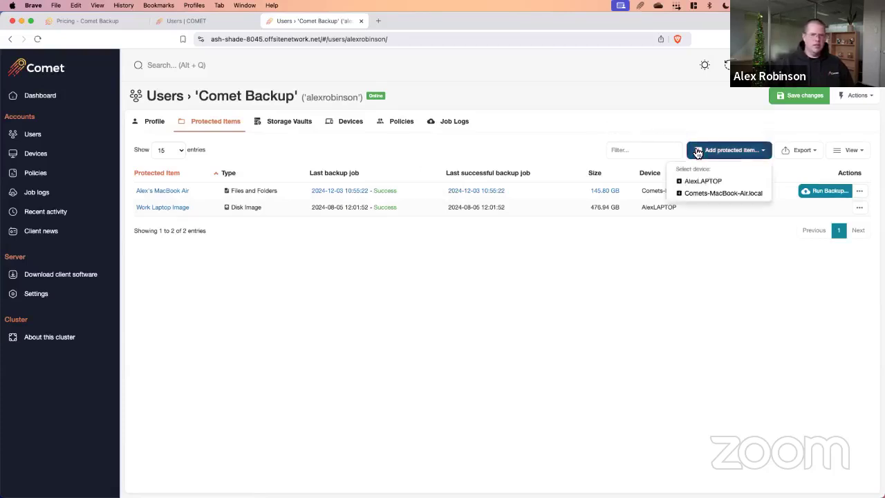
{"action": "left_click", "coordinate": [688, 197]}
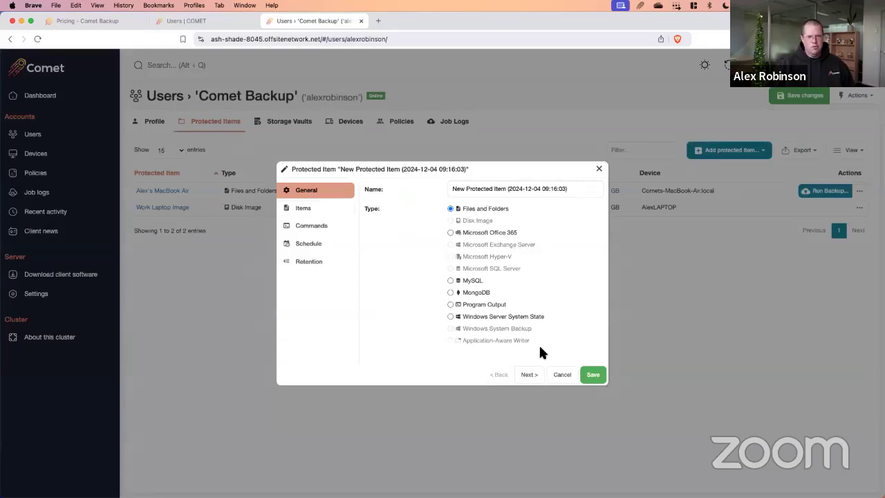
{"action": "left_click", "coordinate": [532, 375]}
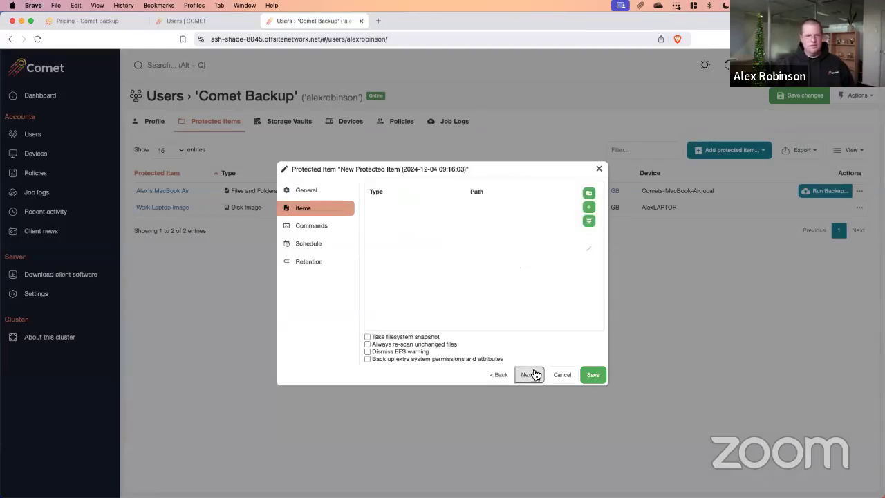
{"action": "left_click", "coordinate": [587, 199]}
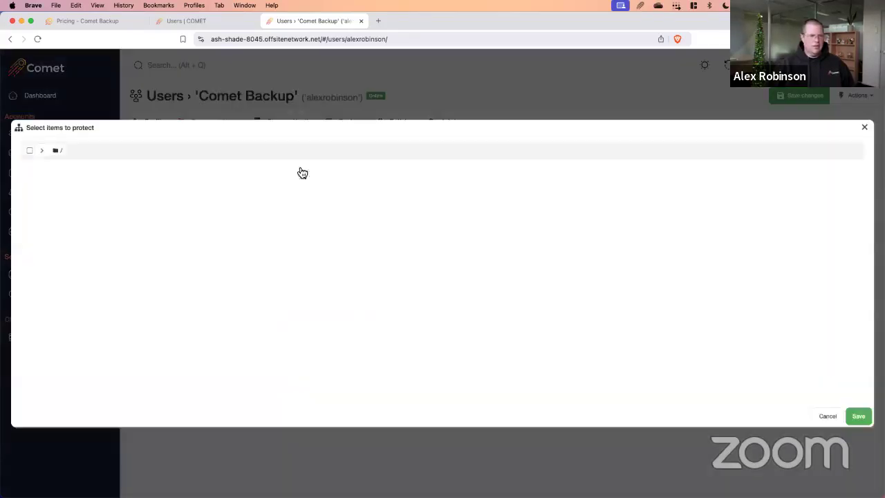
{"action": "left_click", "coordinate": [41, 151]}
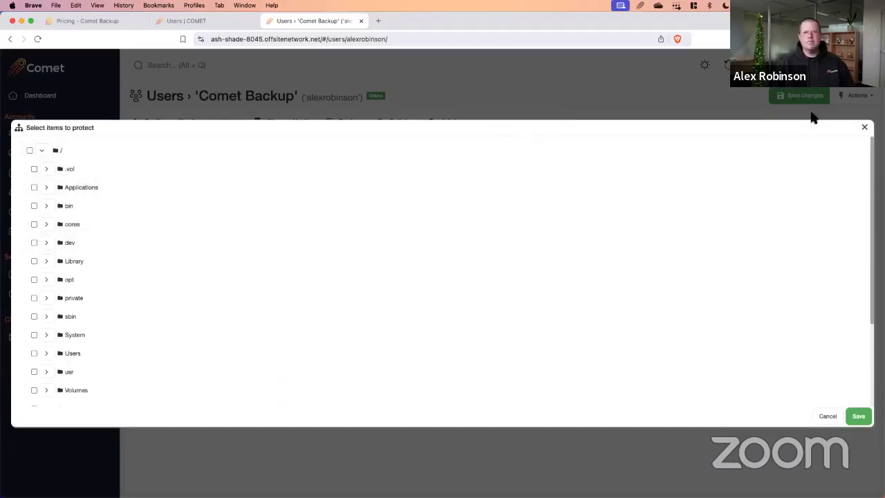
{"action": "left_click", "coordinate": [865, 127]}
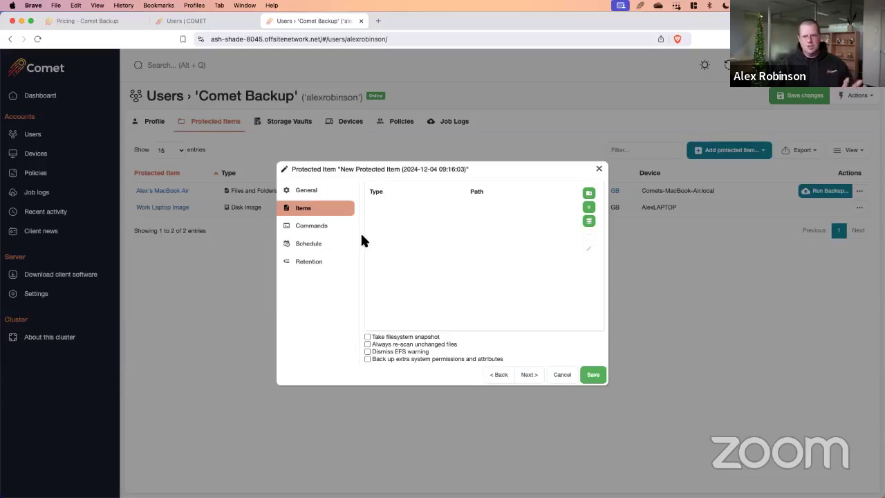
- Examine the new protected item's schedule options, including its scheduled time settings, and discard the schedule
{"action": "left_click", "coordinate": [311, 245]}
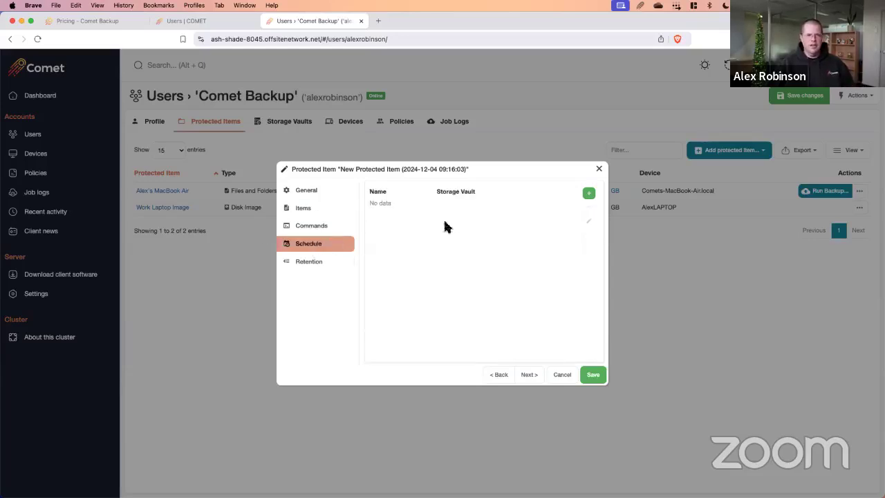
{"action": "left_click", "coordinate": [589, 193]}
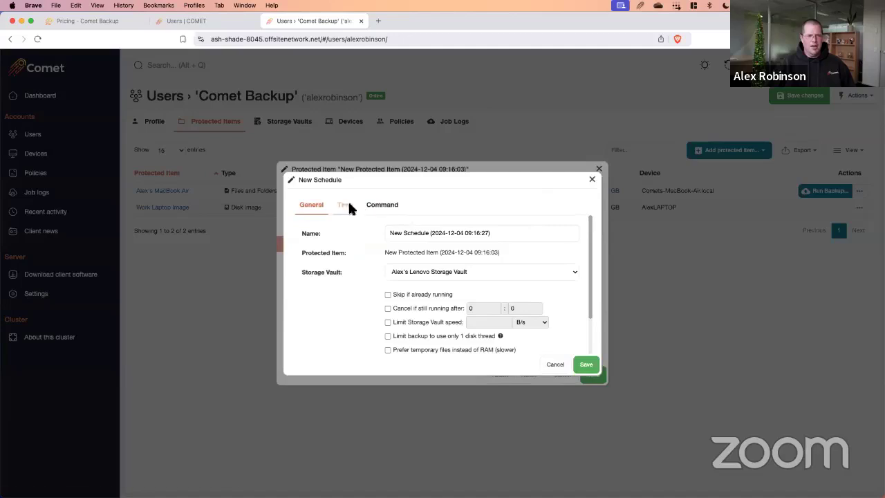
{"action": "left_click", "coordinate": [346, 206]}
{"action": "left_click", "coordinate": [565, 236]}
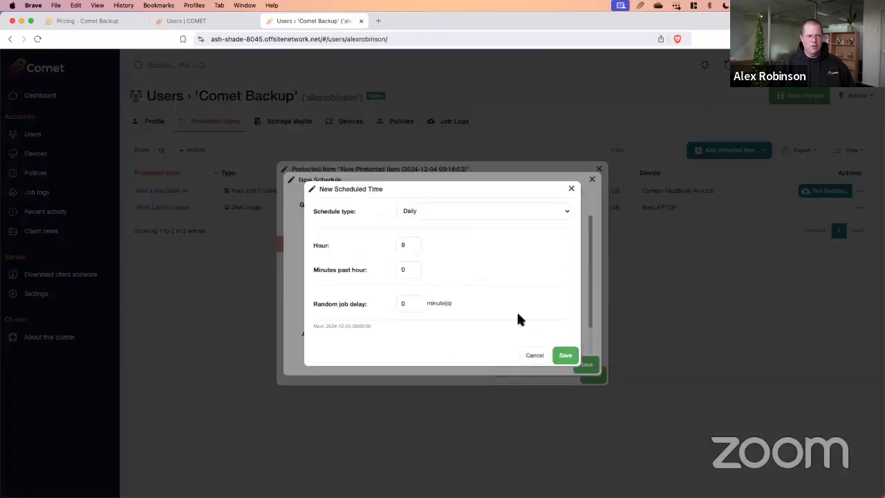
{"action": "left_click", "coordinate": [532, 354]}
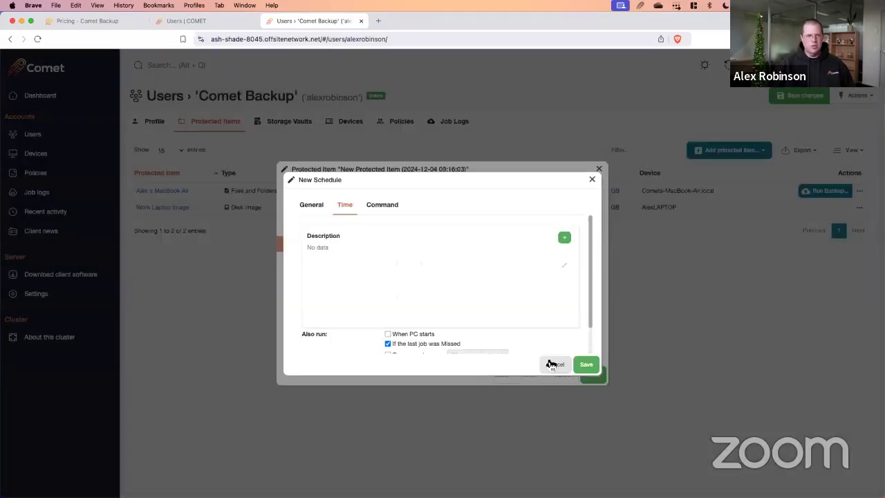
{"action": "left_click", "coordinate": [551, 364]}
- Examine a storage vault's retention policy and the retention range types, discarding the range and the new protected item
{"action": "left_click", "coordinate": [315, 264]}
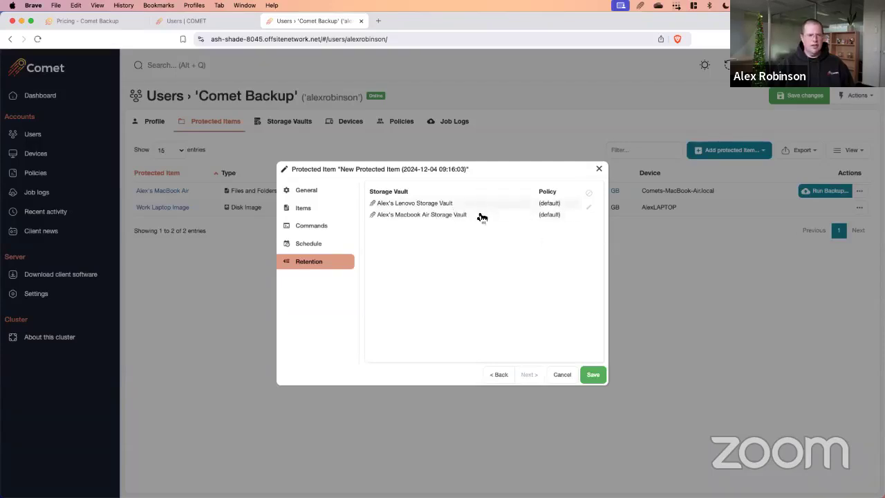
{"action": "left_click", "coordinate": [588, 206]}
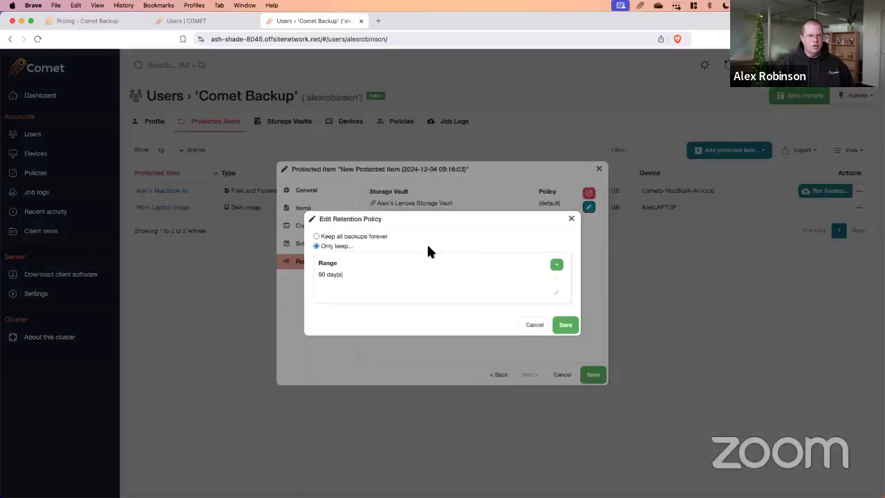
{"action": "left_click", "coordinate": [556, 264]}
{"action": "left_click", "coordinate": [476, 204]}
{"action": "left_click", "coordinate": [541, 372]}
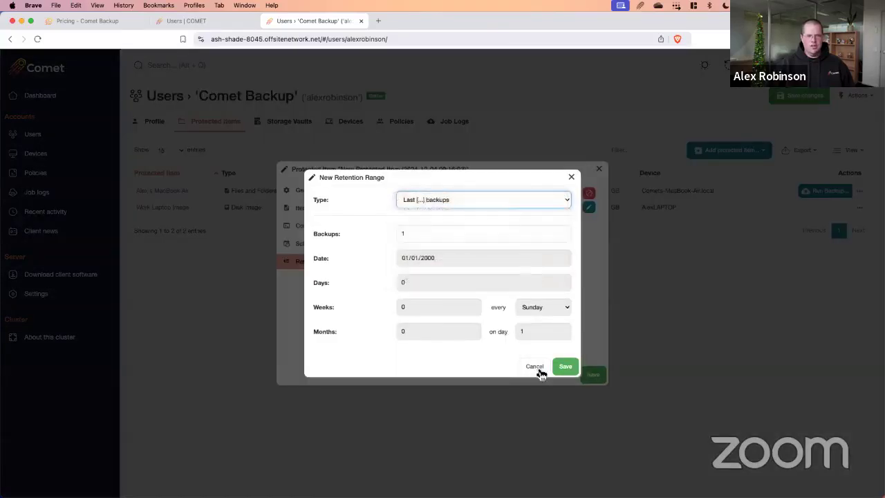
{"action": "left_click", "coordinate": [537, 323]}
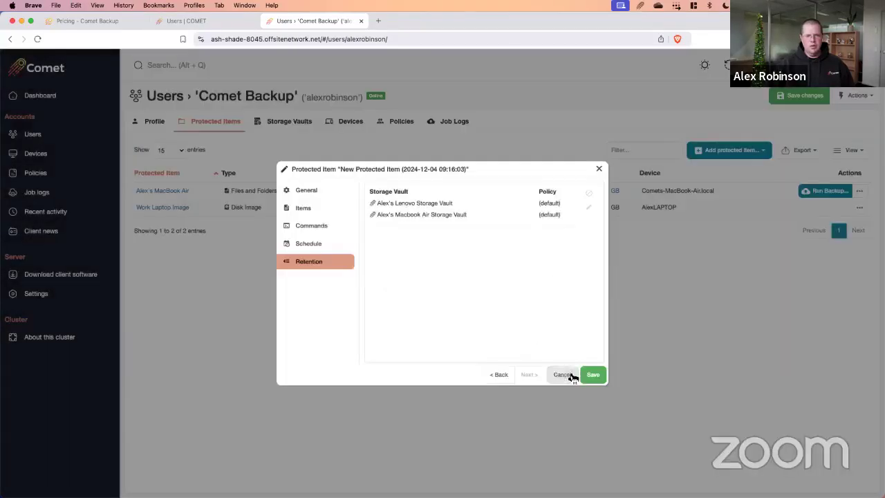
{"action": "left_click", "coordinate": [571, 376]}
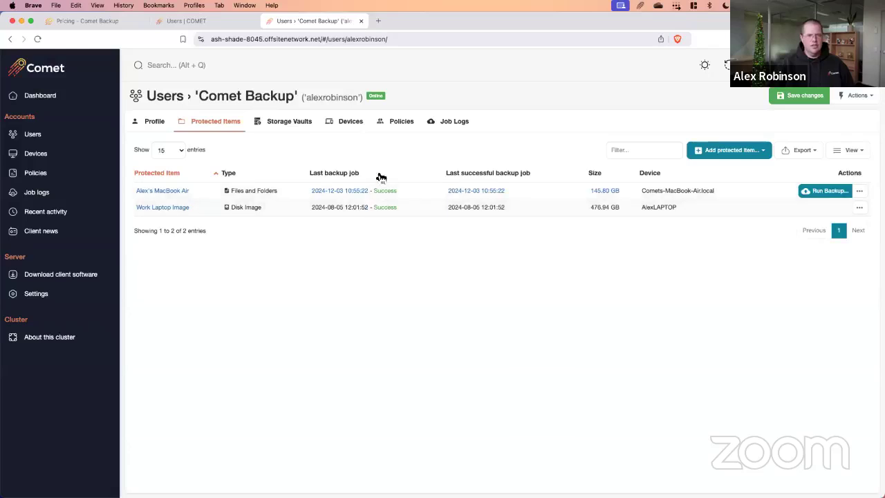
- Review the account's Storage Vaults and Protected Items policy settings and the server's list of policies
{"action": "left_click", "coordinate": [401, 132]}
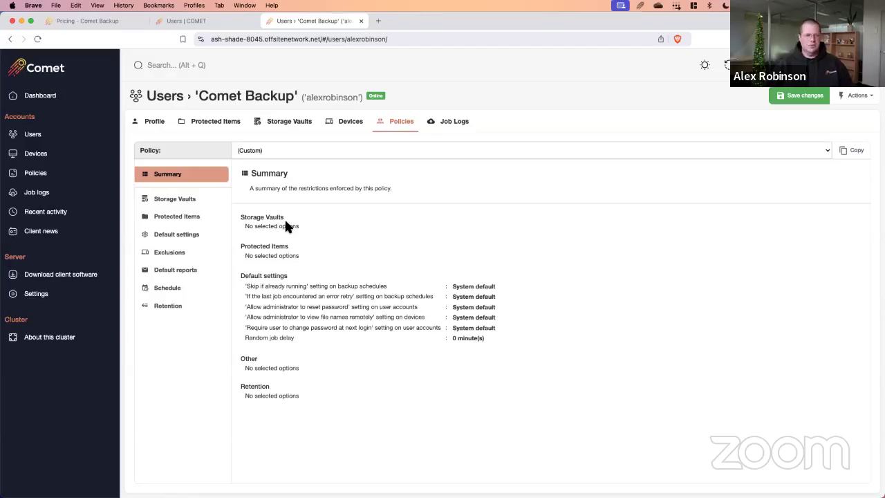
{"action": "left_click", "coordinate": [188, 205]}
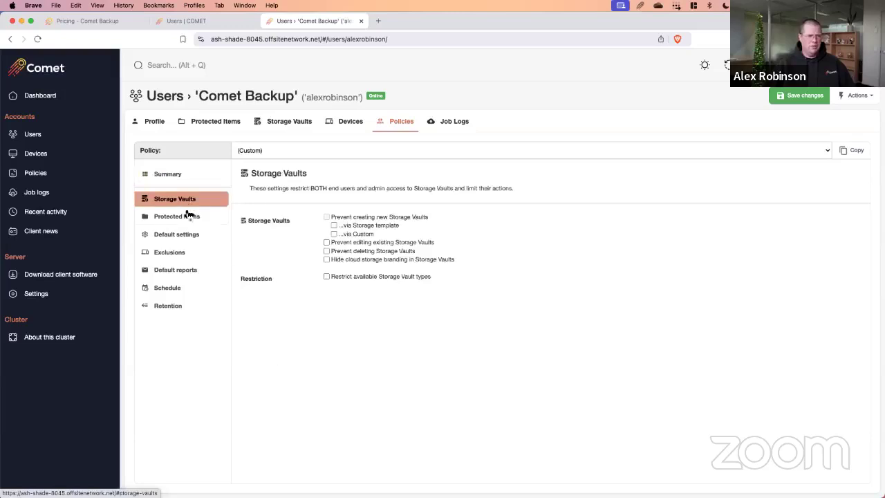
{"action": "left_click", "coordinate": [189, 218]}
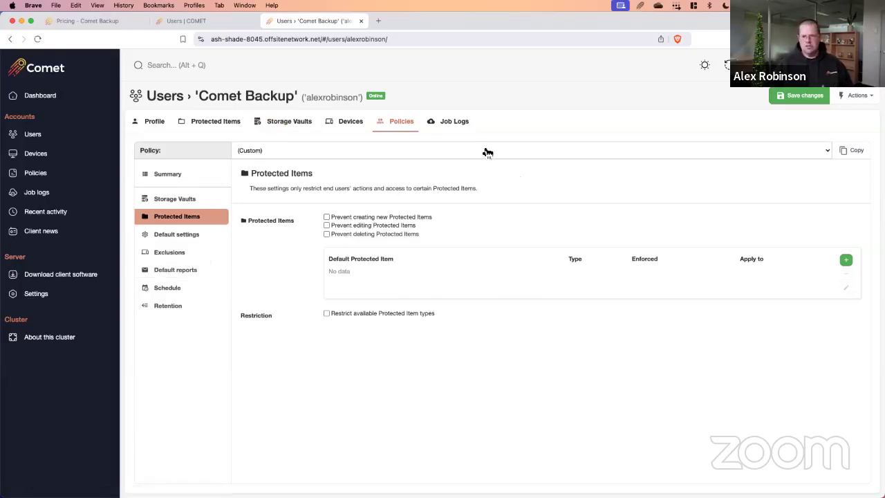
{"action": "left_click", "coordinate": [71, 177]}
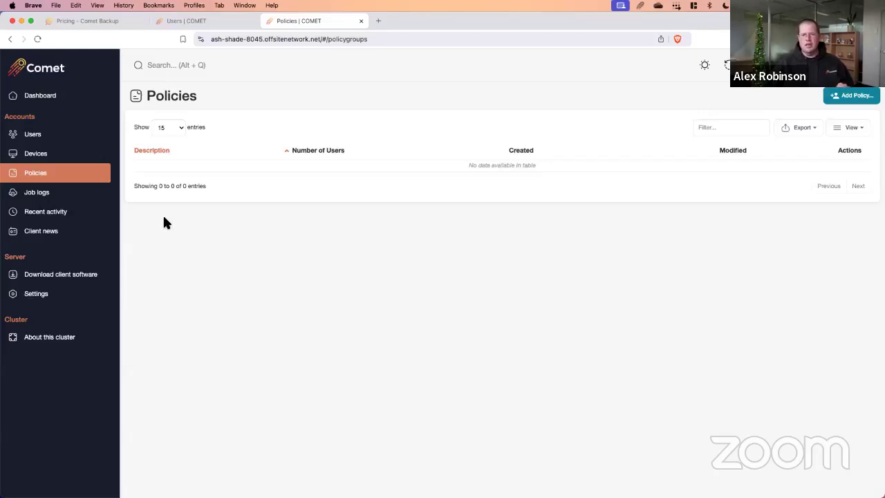
- Run an unfiltered search for all jobs in the job logs
{"action": "left_click", "coordinate": [78, 200]}
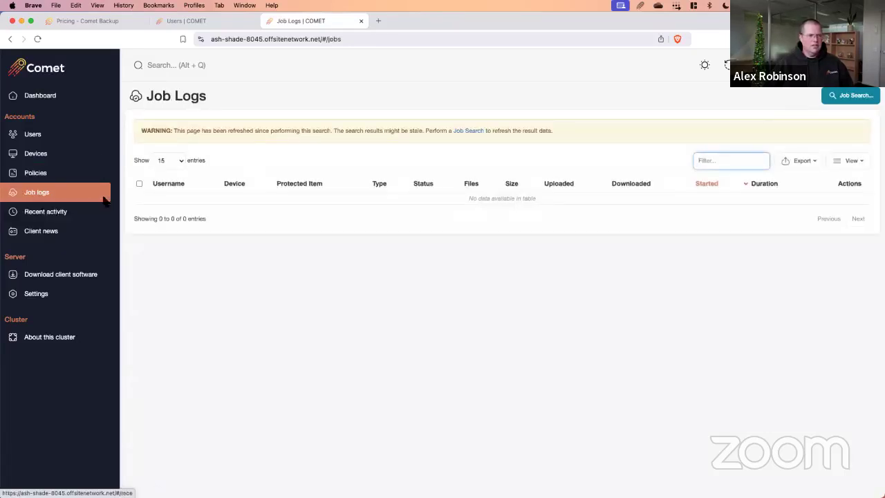
{"action": "left_click", "coordinate": [455, 130]}
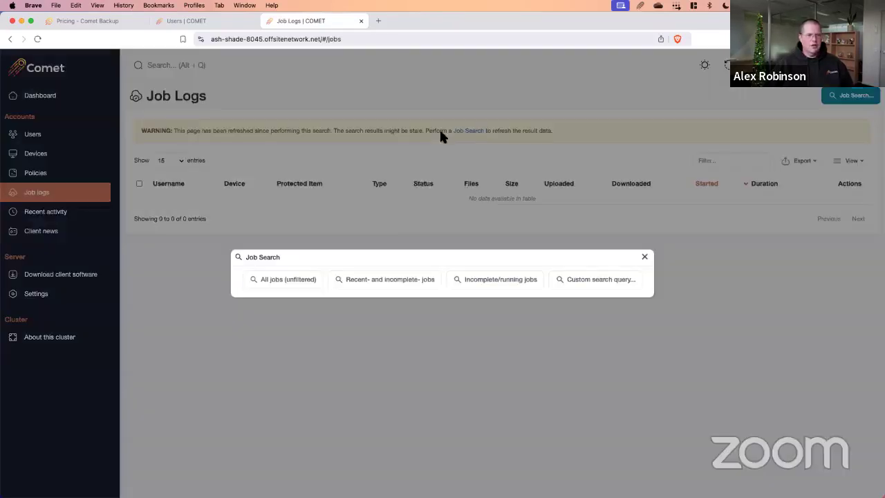
{"action": "left_click", "coordinate": [283, 280]}
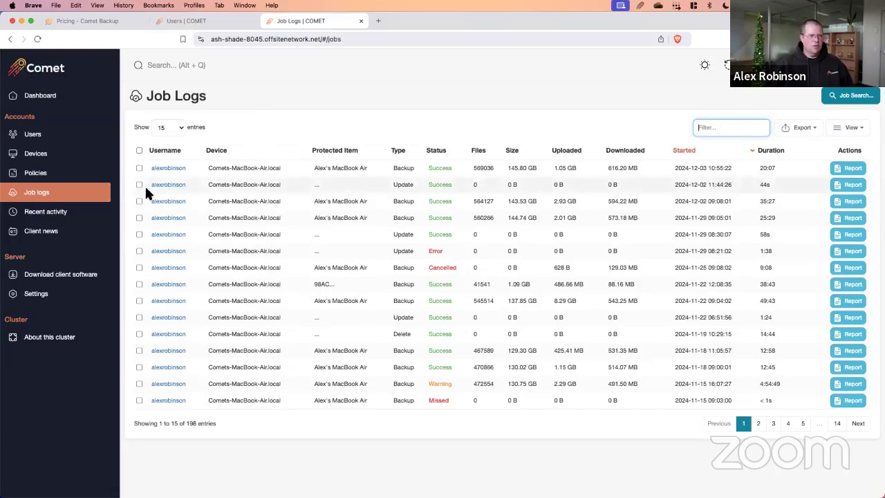
- Check the recent activity of the protected items and return to the dashboard overview
{"action": "left_click", "coordinate": [78, 214]}
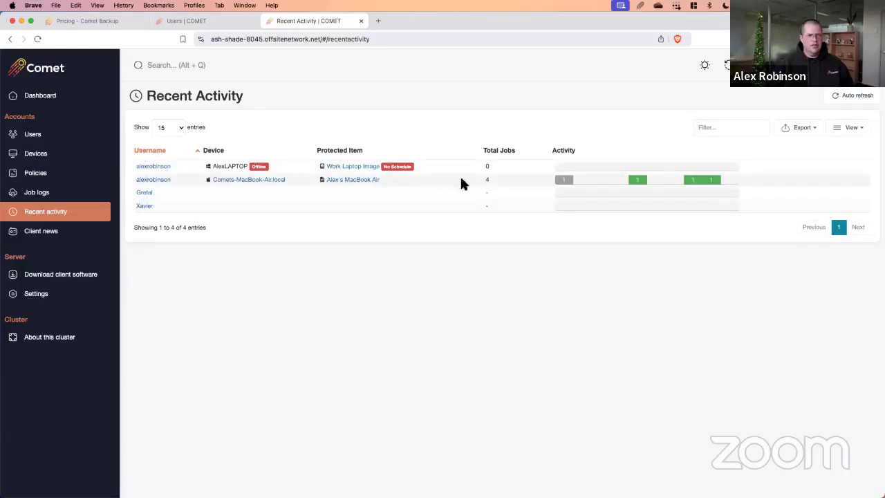
{"action": "mouse_move", "coordinate": [628, 182]}
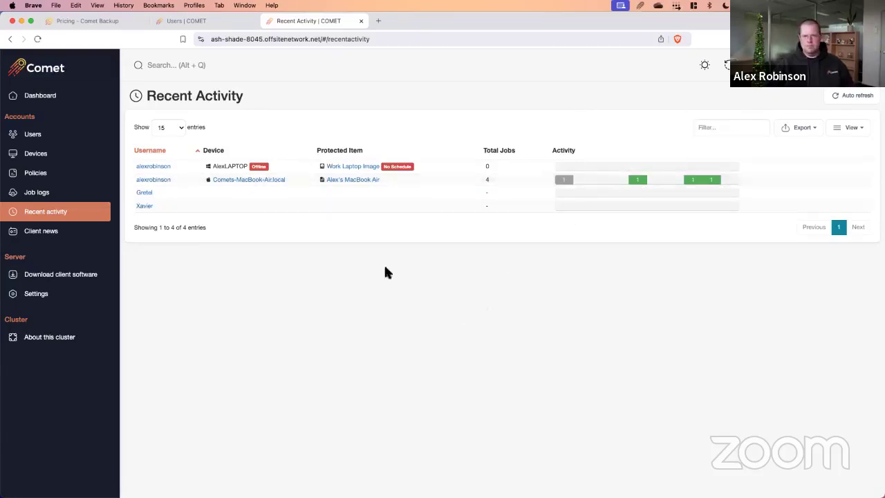
{"action": "left_click", "coordinate": [52, 102]}
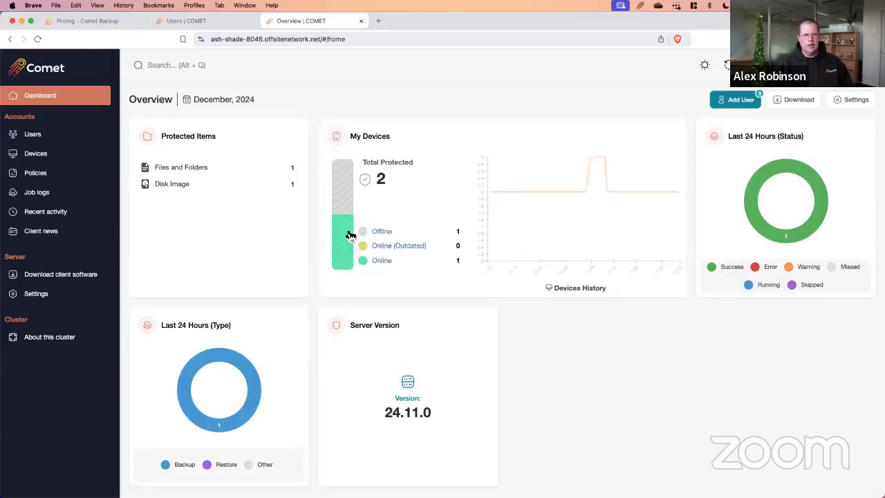
- Switch to the Comet Backup desktop app and reposition its window over the browser dashboard
{"action": "key", "text": "ctrl+Up"}
{"action": "left_click", "coordinate": [139, 380]}
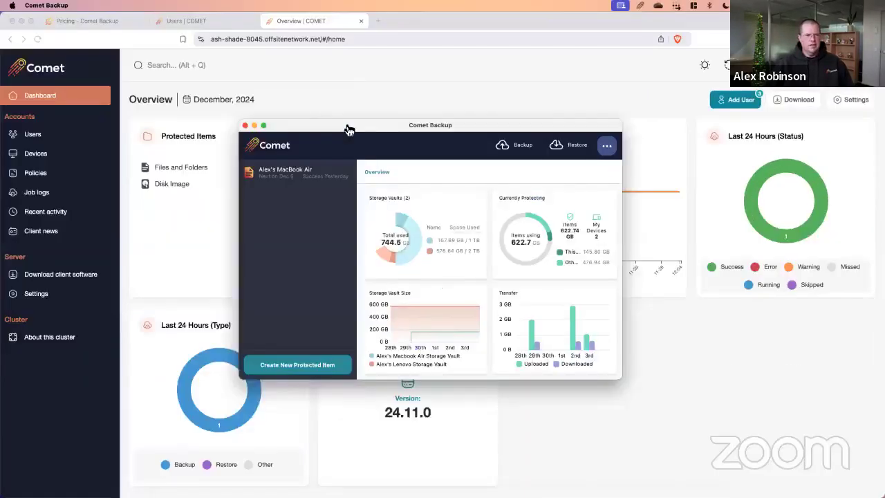
{"action": "left_click_drag", "start_coordinate": [349, 130], "coordinate": [370, 126]}
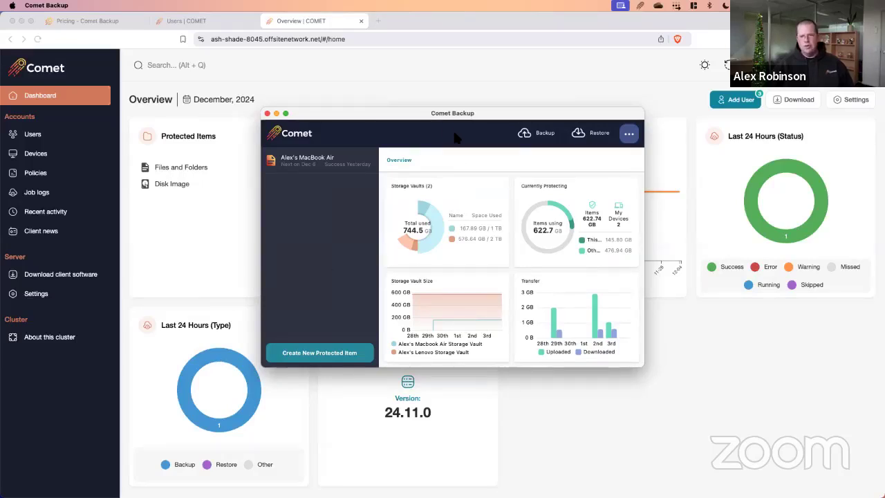
{"action": "left_click_drag", "start_coordinate": [434, 114], "coordinate": [433, 114]}
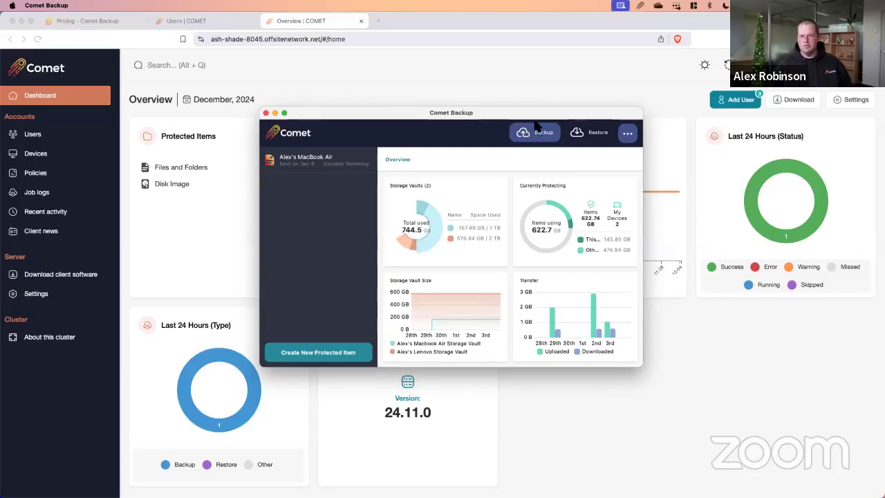
- Close the Comet Backup desktop window and bring up the pricing calculator on the Comet pricing page in the browser
{"action": "left_click", "coordinate": [266, 113]}
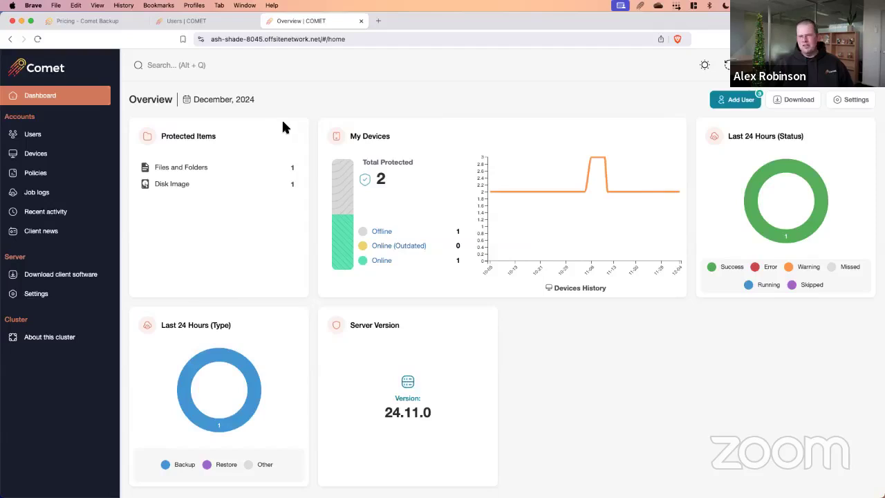
{"action": "left_click", "coordinate": [101, 24]}
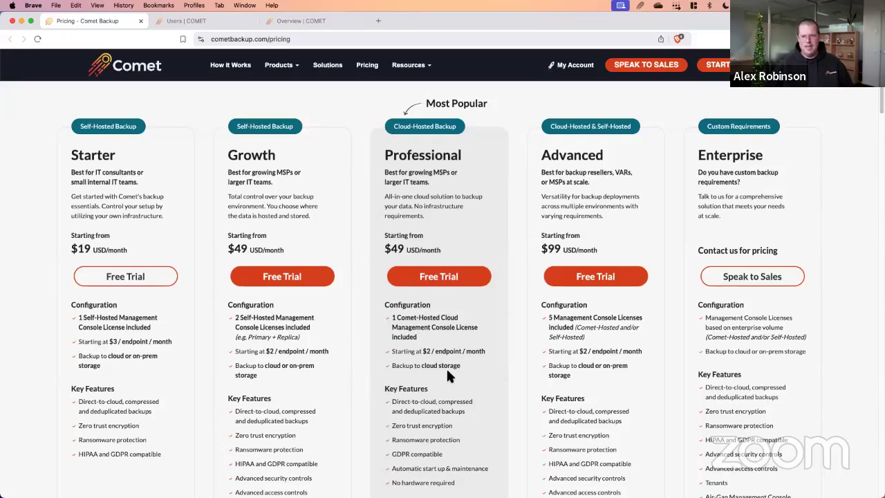
{"action": "scroll", "coordinate": [402, 354], "scroll_direction": "down", "scroll_amount": 10}
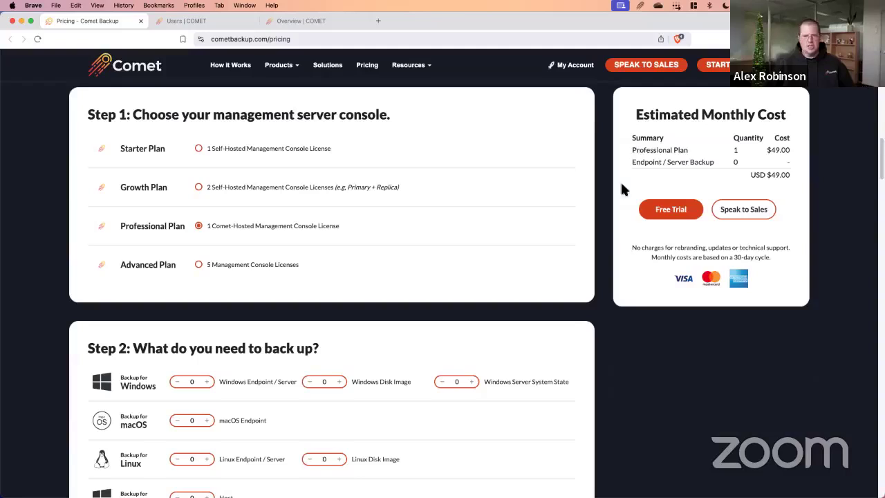
{"action": "scroll", "coordinate": [484, 269], "scroll_direction": "down", "scroll_amount": 5}
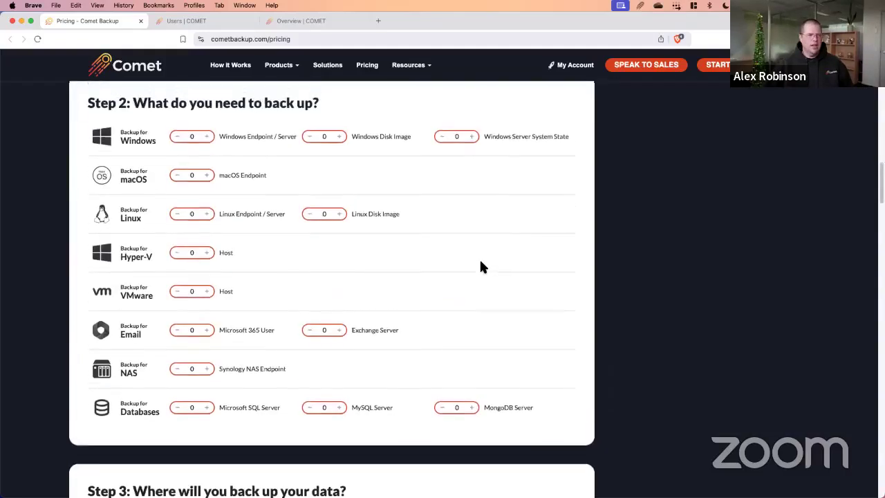
- Set the backup quantities to 50 Windows Endpoint / Server and 12 Windows Disk Image in the pricing calculator
{"action": "scroll", "coordinate": [311, 246], "scroll_direction": "up", "scroll_amount": 3}
{"action": "left_click", "coordinate": [197, 318]}
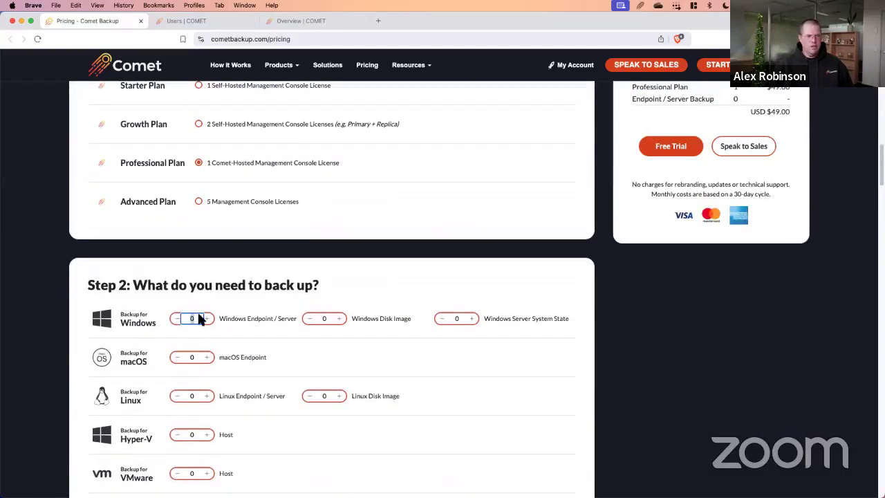
{"action": "type", "text": "50"}
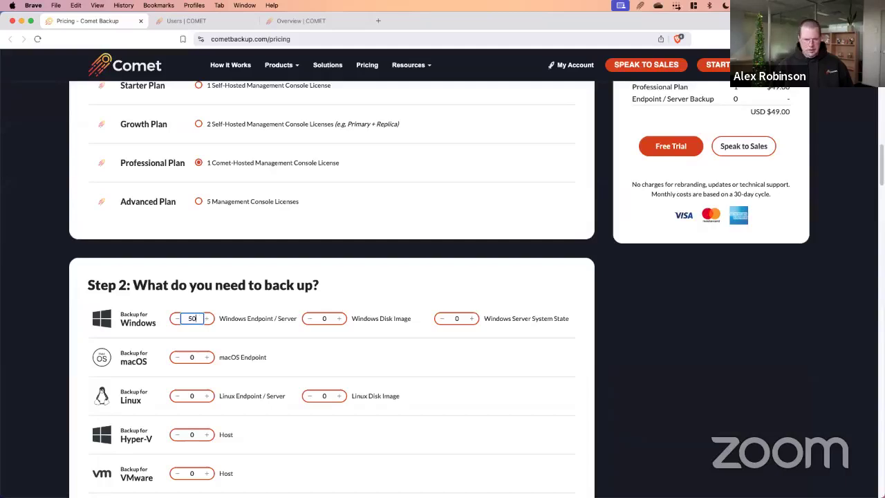
{"action": "left_click", "coordinate": [337, 283]}
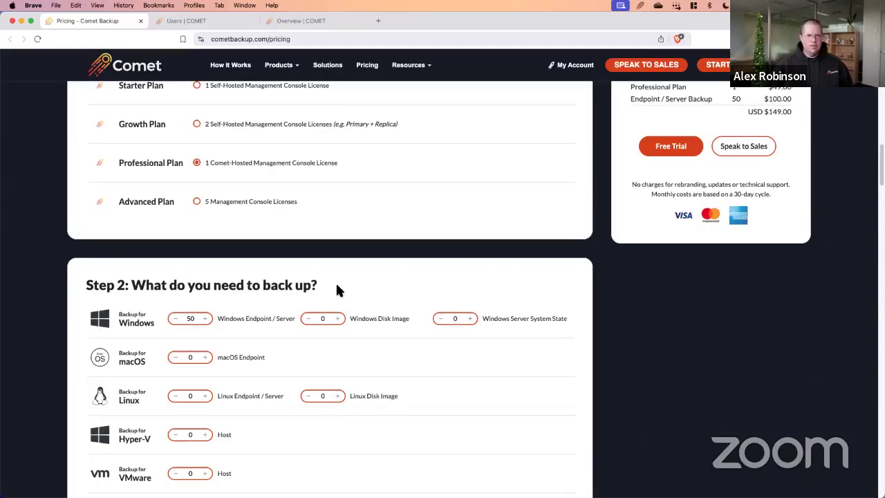
{"action": "left_click", "coordinate": [329, 318]}
{"action": "type", "text": "12"}
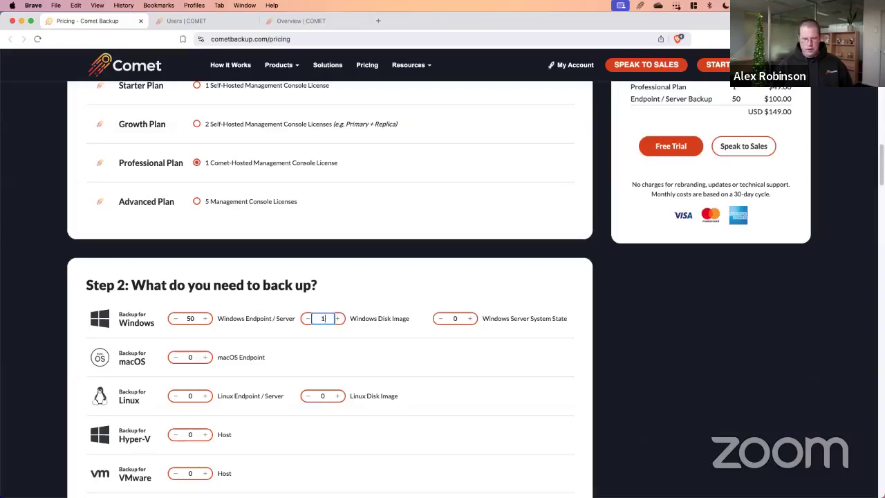
{"action": "left_click", "coordinate": [429, 284]}
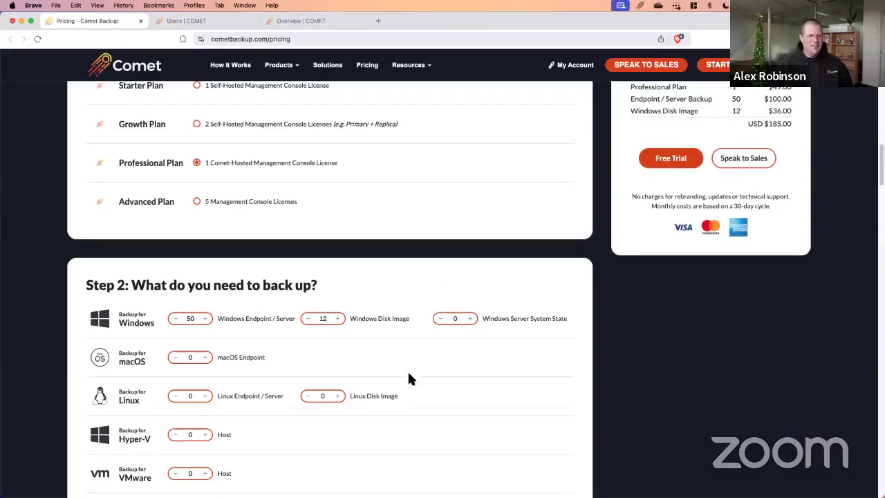
- Add 2 Microsoft SQL Servers to the database backup quantities and check the estimated monthly cost summary
{"action": "scroll", "coordinate": [405, 368], "scroll_direction": "down", "scroll_amount": 5}
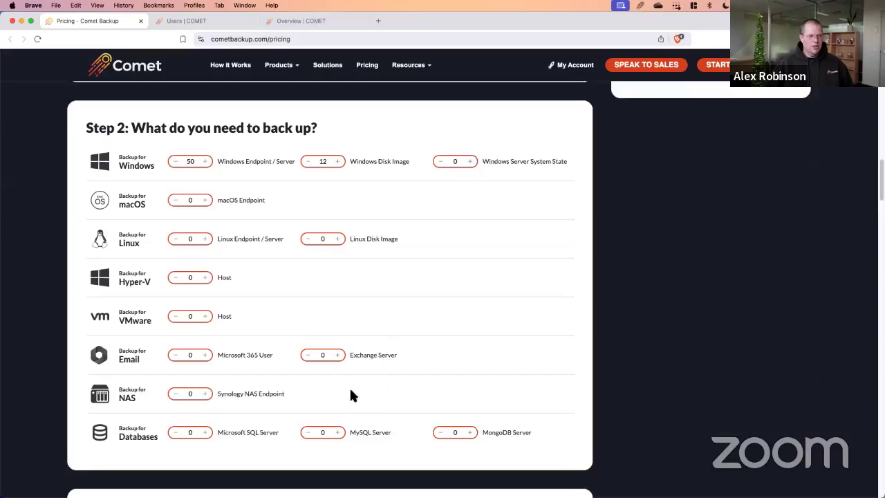
{"action": "right_click", "coordinate": [204, 429]}
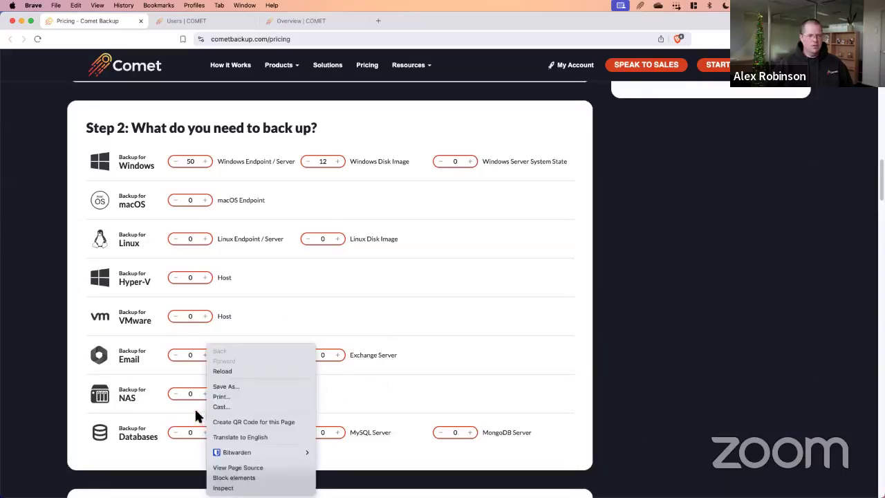
{"action": "left_click", "coordinate": [204, 431]}
{"action": "left_click", "coordinate": [205, 431]}
{"action": "left_click", "coordinate": [204, 431]}
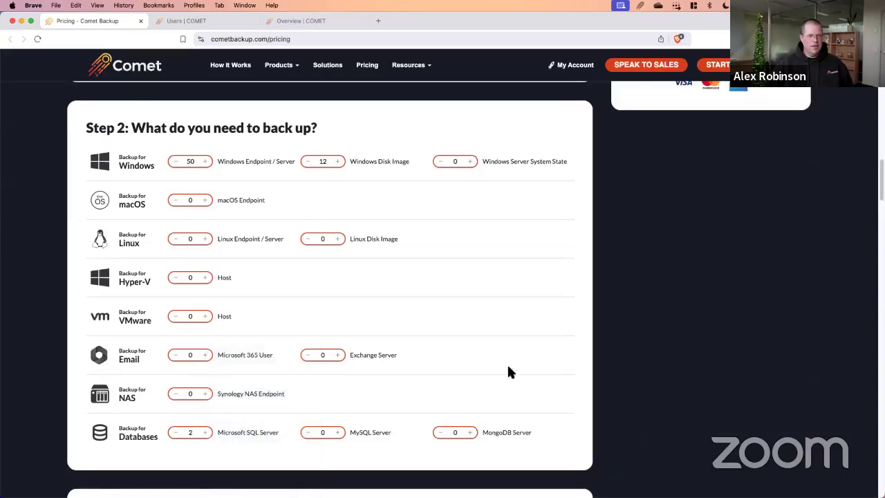
{"action": "scroll", "coordinate": [508, 372], "scroll_direction": "up", "scroll_amount": 15}
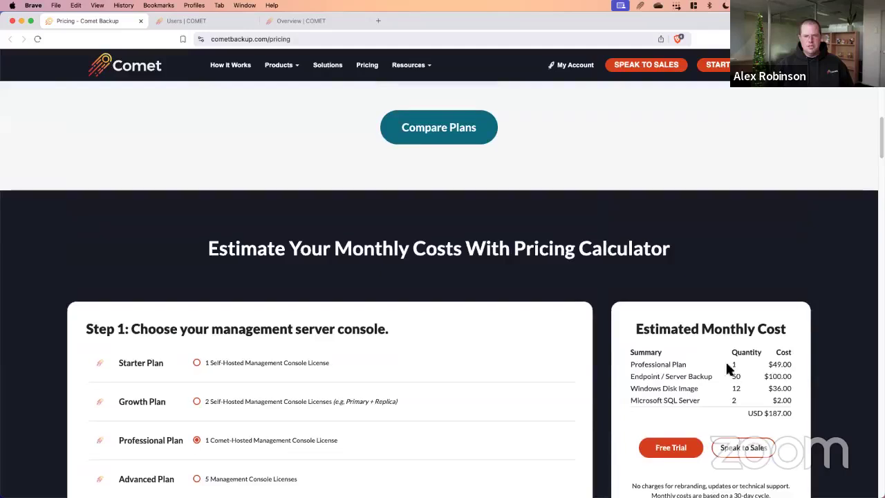
{"action": "scroll", "coordinate": [640, 386], "scroll_direction": "down", "scroll_amount": 1}
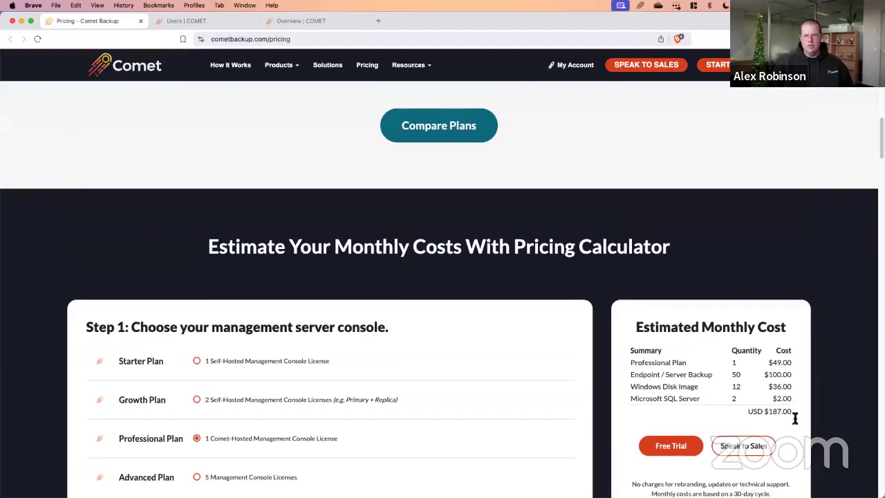
{"action": "scroll", "coordinate": [795, 418], "scroll_direction": "down", "scroll_amount": 1}
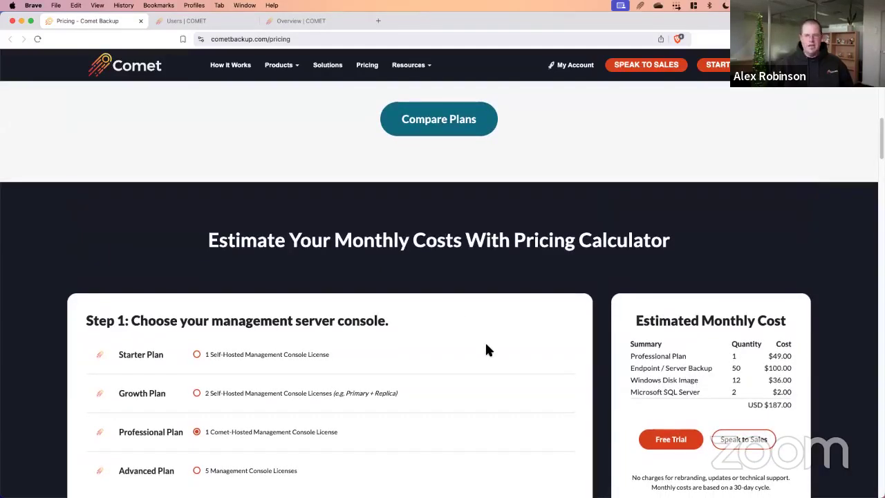
- Set Comet Storage to 7 TB of cloud storage and review the updated estimated monthly cost summary
{"action": "scroll", "coordinate": [487, 349], "scroll_direction": "down", "scroll_amount": 13}
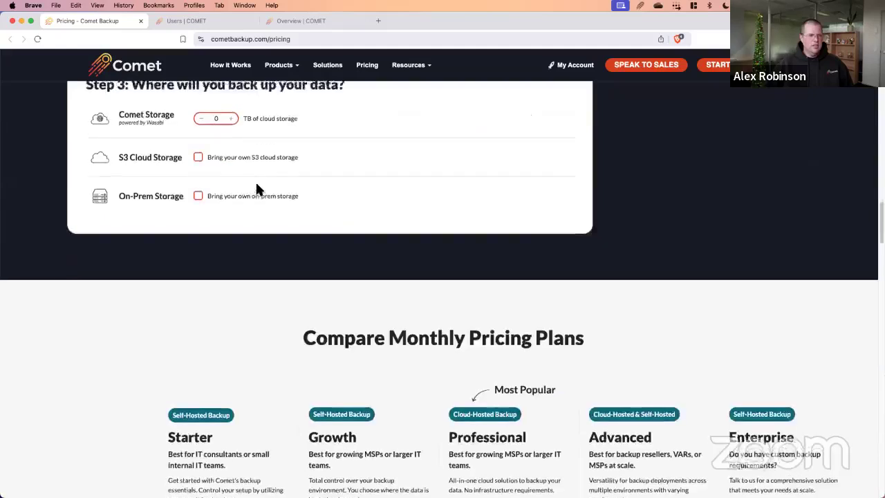
{"action": "scroll", "coordinate": [229, 194], "scroll_direction": "up", "scroll_amount": 2}
{"action": "left_click", "coordinate": [217, 177]}
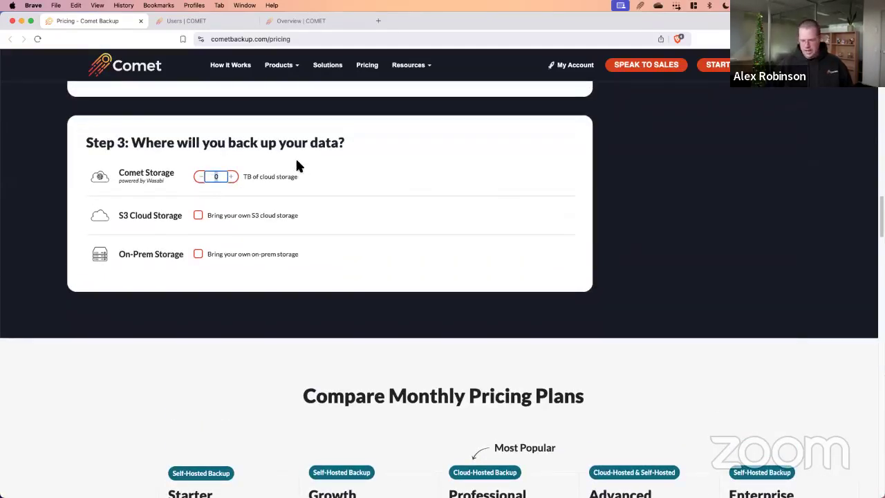
{"action": "type", "text": "7"}
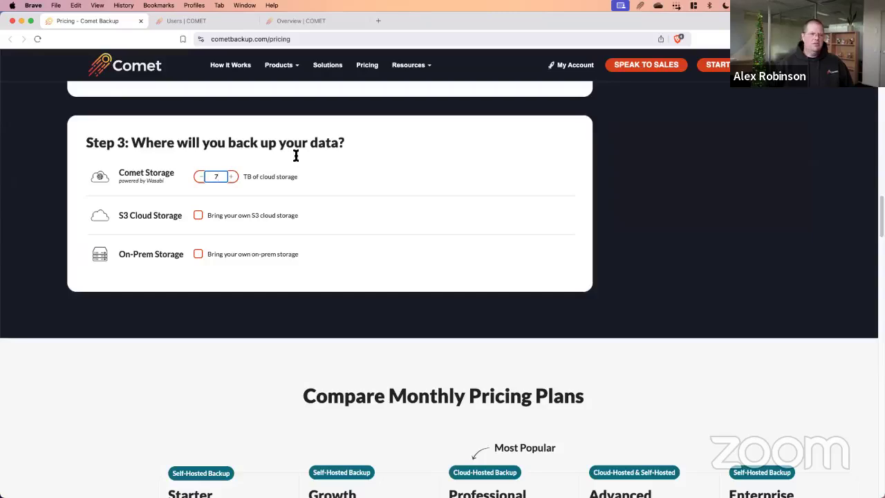
{"action": "left_click", "coordinate": [536, 193]}
{"action": "scroll", "coordinate": [634, 210], "scroll_direction": "up", "scroll_amount": 10}
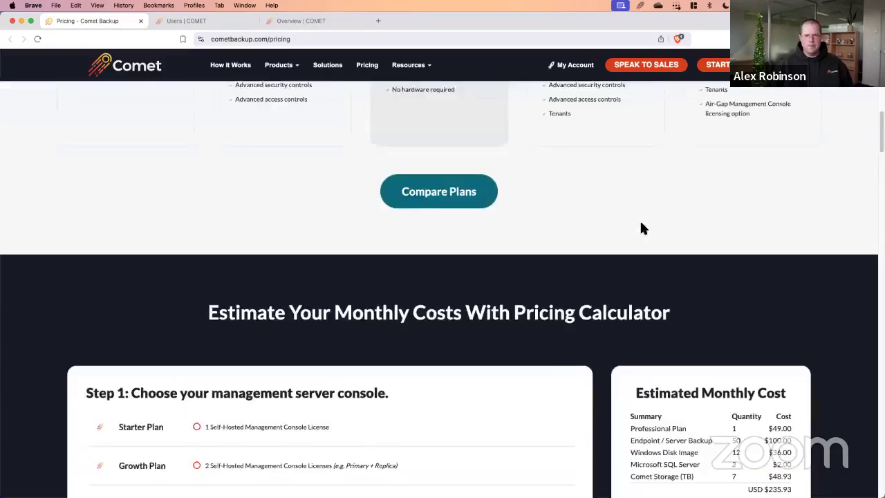
{"action": "scroll", "coordinate": [630, 233], "scroll_direction": "down", "scroll_amount": 2}
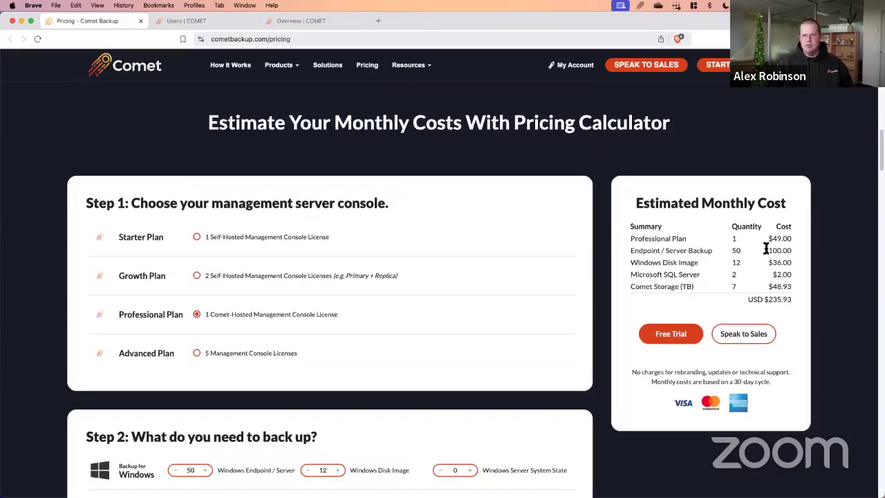